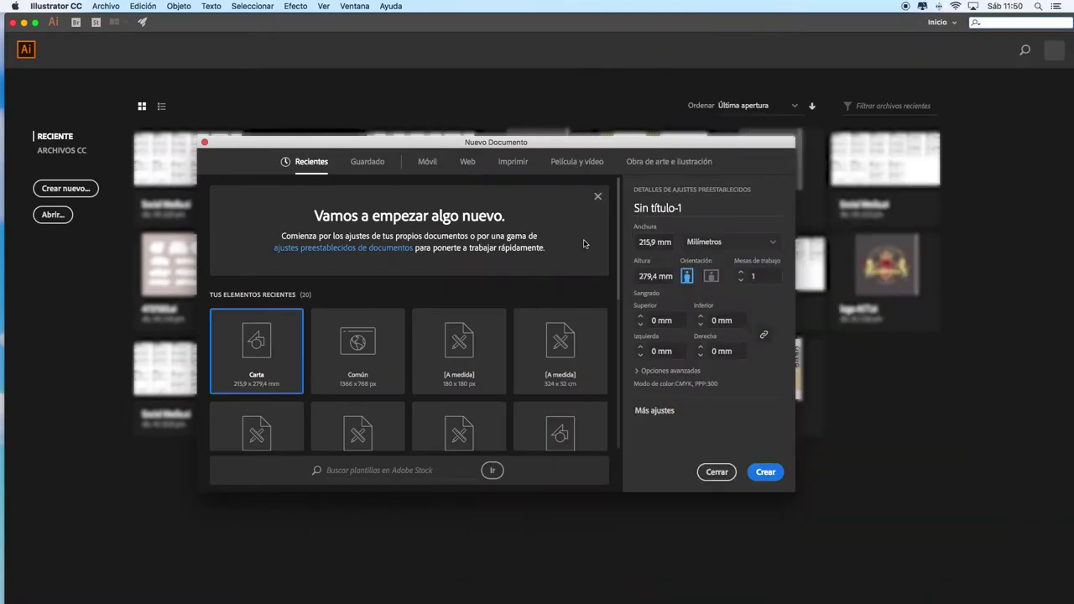
# Create a document named Recetas measured in inches, 7 in wide by 9.25 in tall
pyautogui.tripleClick(661, 208)
pyautogui.write('Recetas')
pyautogui.click(723, 249)
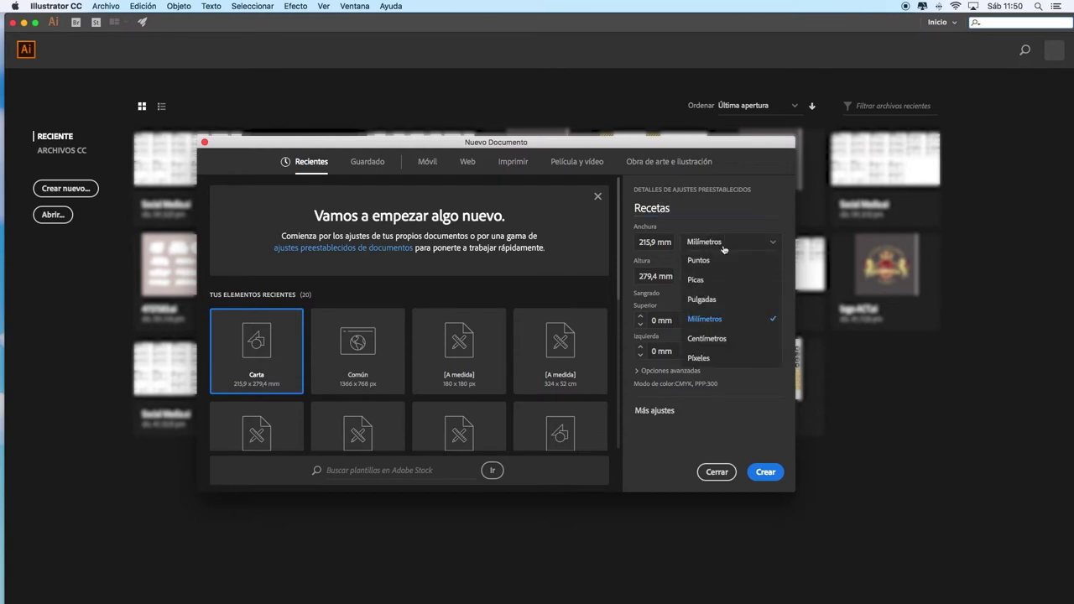
pyautogui.click(701, 304)
pyautogui.click(648, 242)
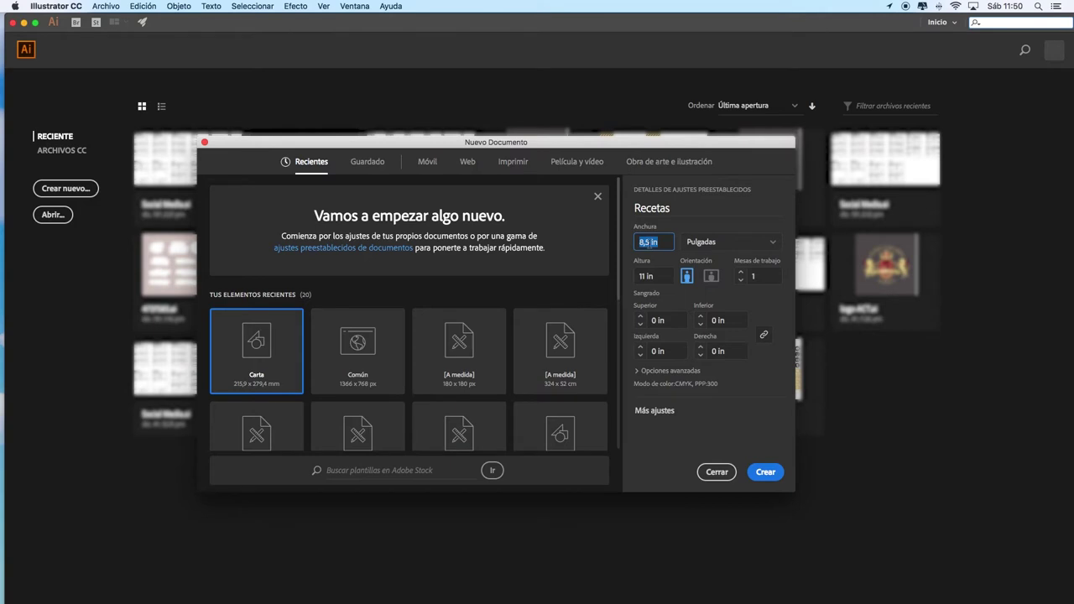
pyautogui.click(645, 271)
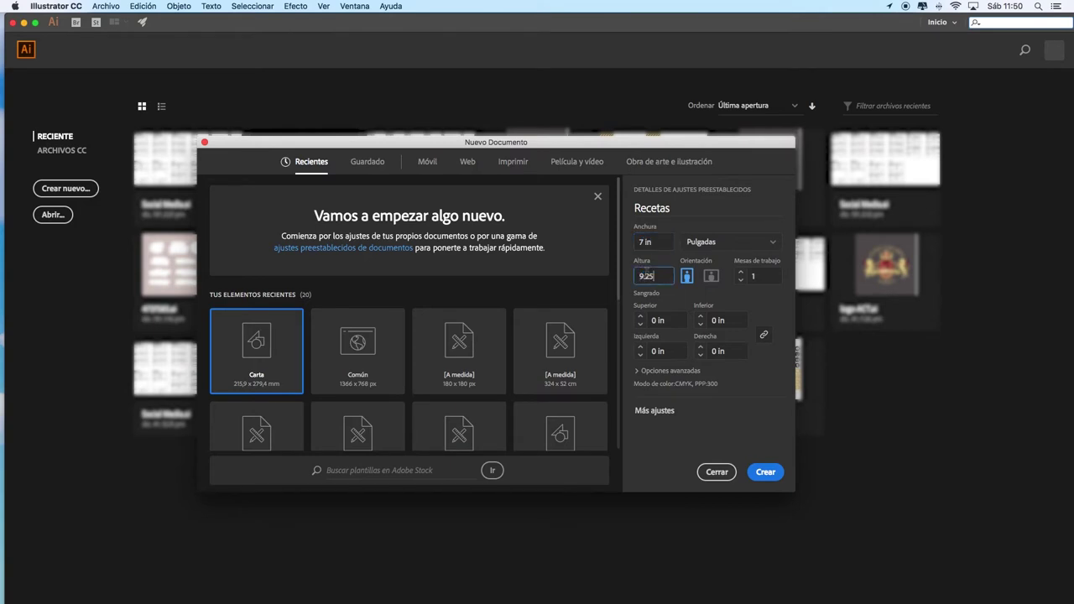
pyautogui.click(773, 475)
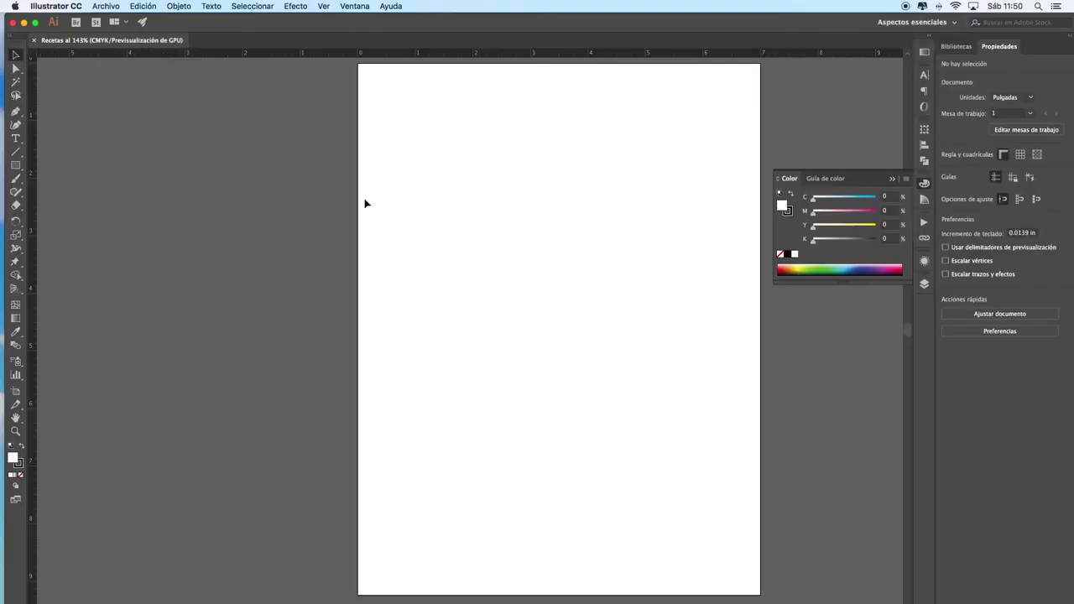
# Place Recipe.jpg and Recipe2.jpg from Desktop > Vid at the artboard's top-left corner
pyautogui.click(105, 5)
pyautogui.click(134, 171)
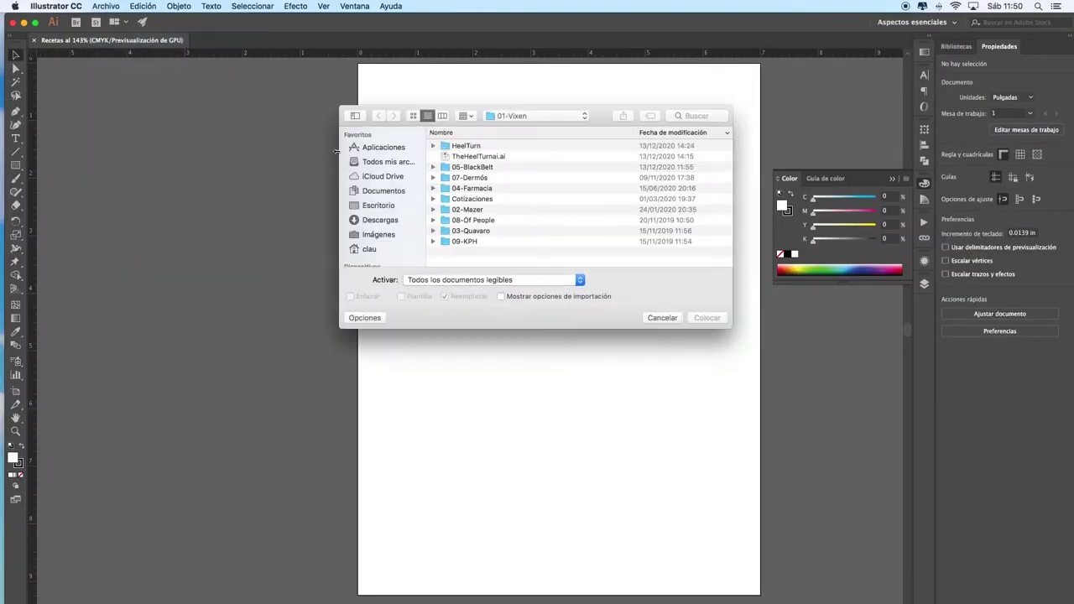
pyautogui.click(382, 205)
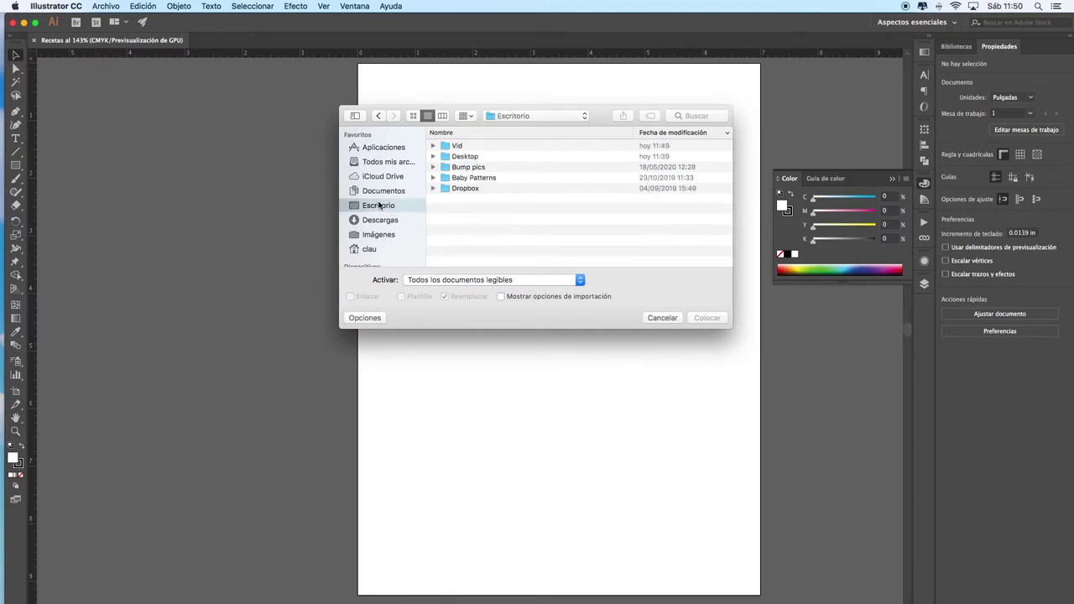
pyautogui.doubleClick(491, 147)
pyautogui.click(506, 157)
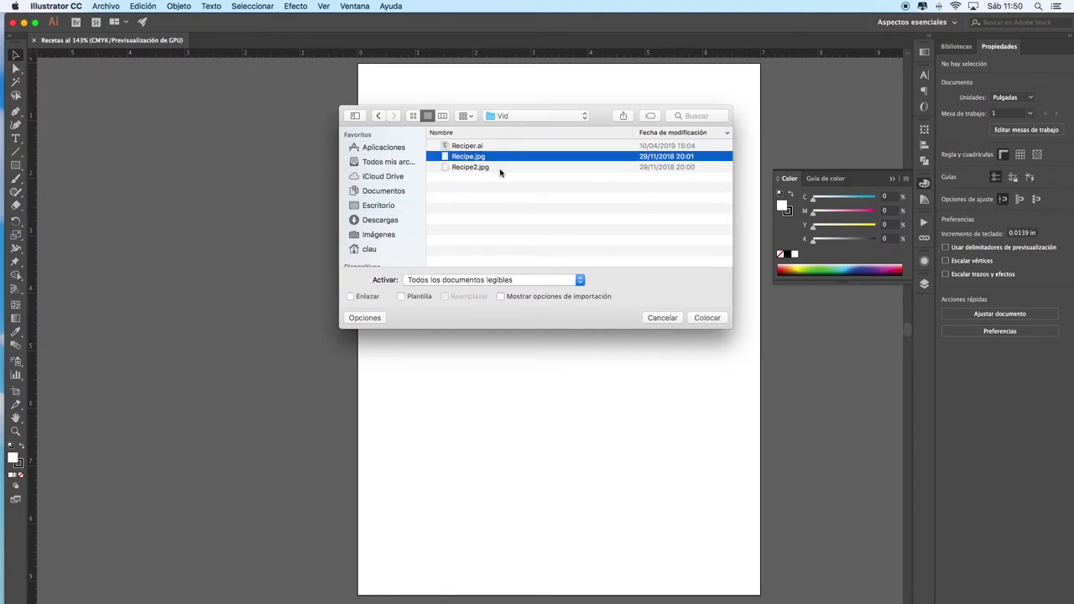
pyautogui.keyDown('shift'); pyautogui.click(499, 169); pyautogui.keyUp('shift')
pyautogui.click(711, 322)
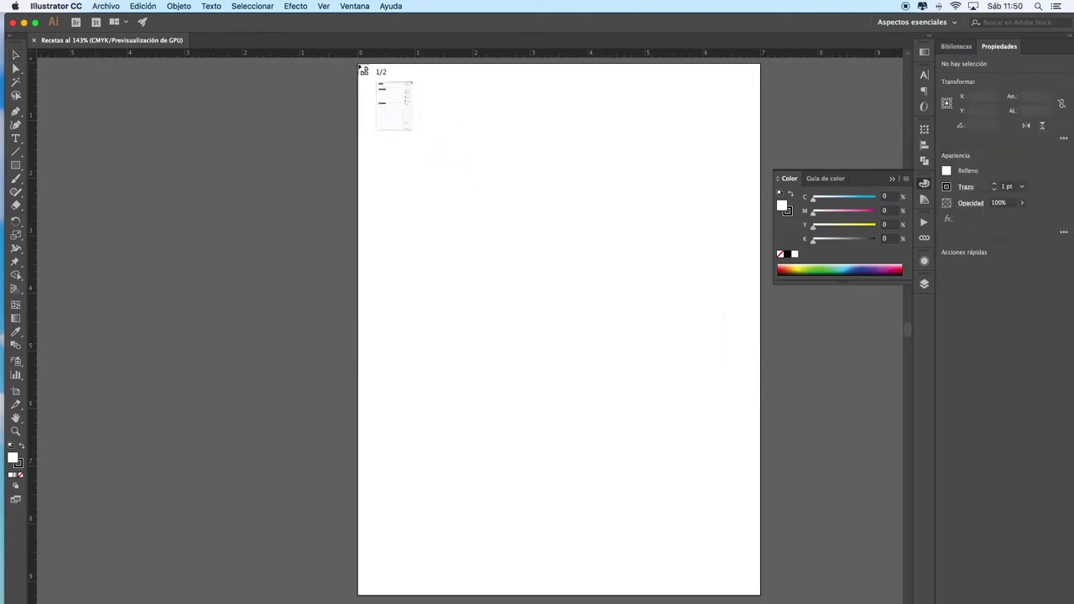
pyautogui.click(361, 67)
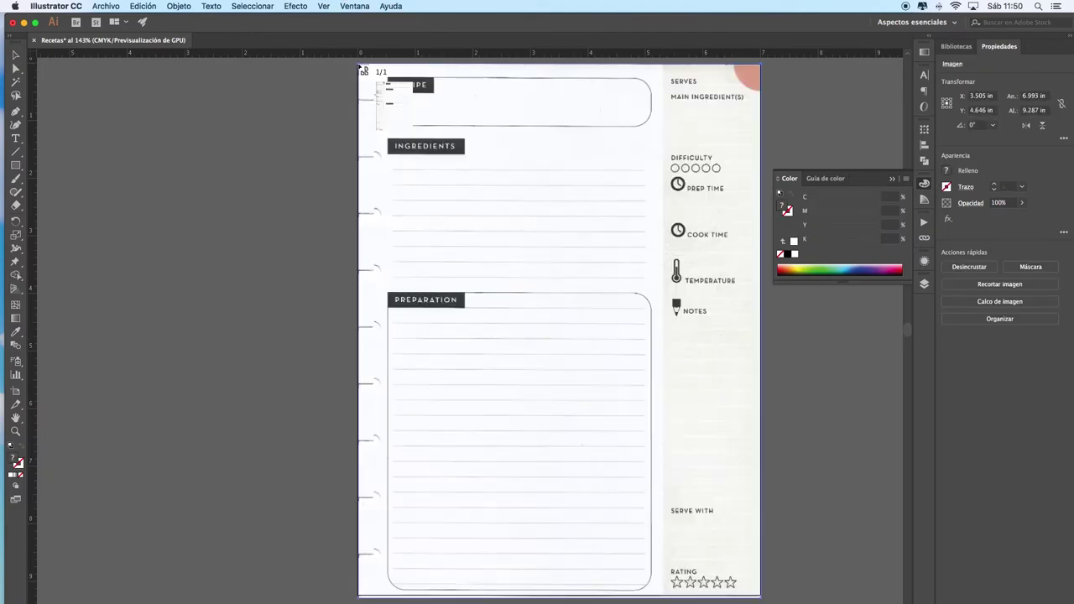
# Add a new layer and replace the RECIPE box placeholder with the title 'Chicken Tagine'
pyautogui.click(924, 283)
pyautogui.click(878, 383)
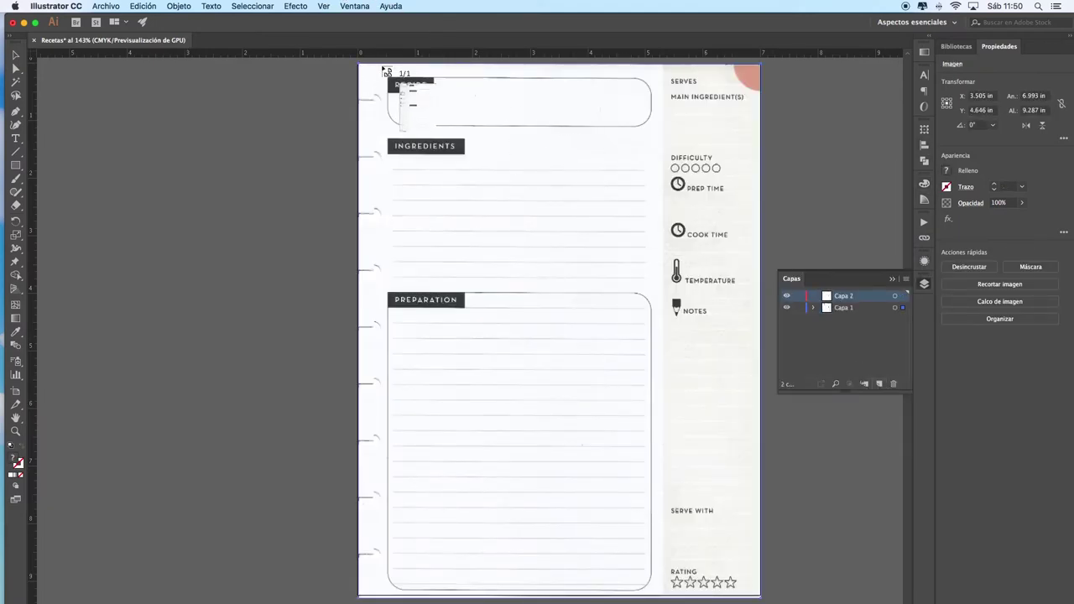
pyautogui.click(381, 67)
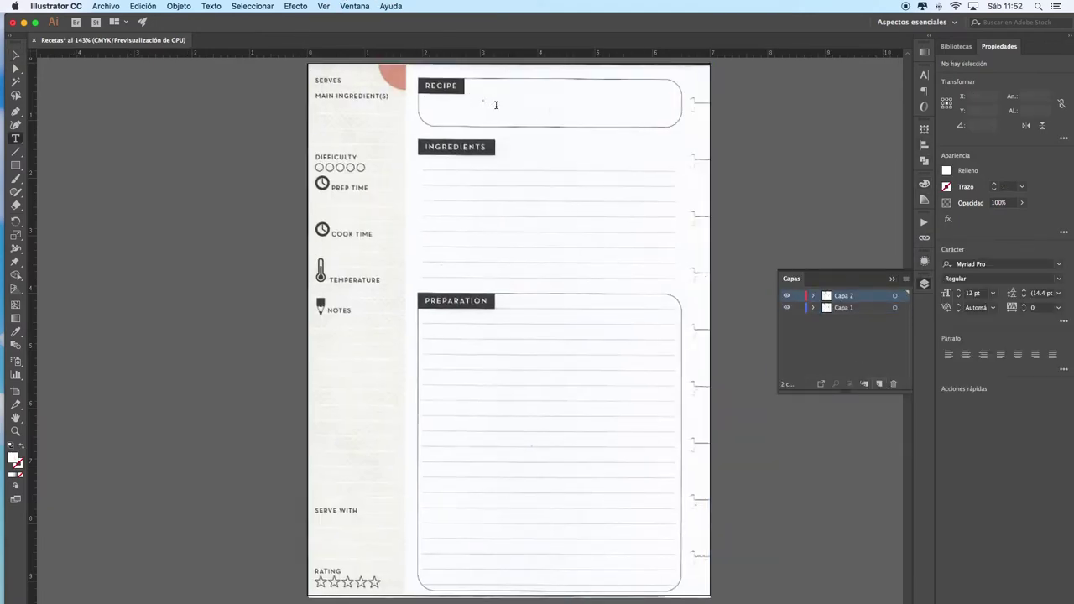
pyautogui.click(485, 101)
pyautogui.press('BackSpace')
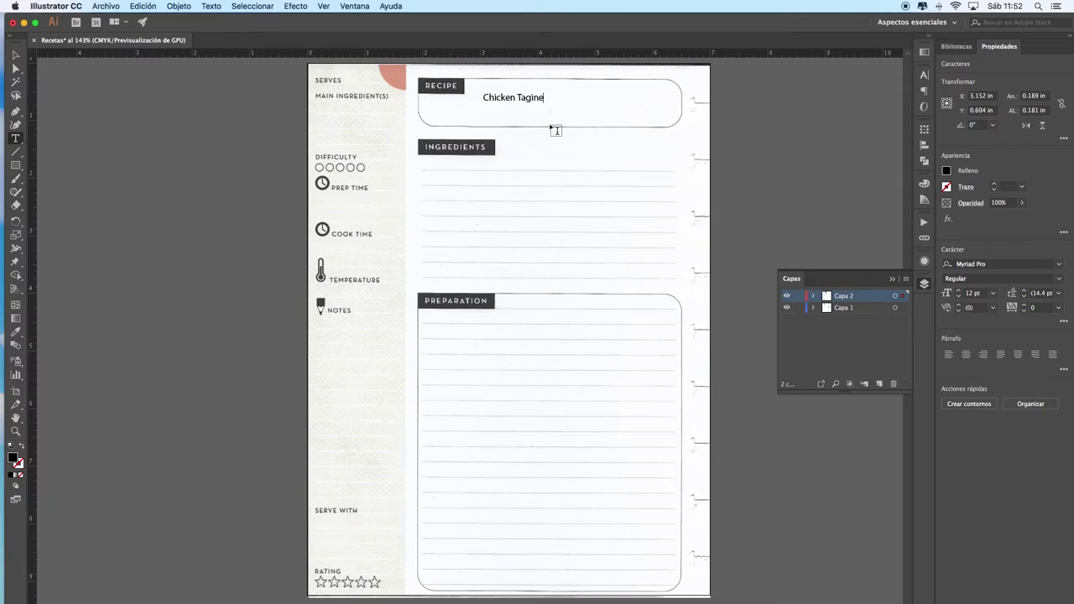
pyautogui.press('Escape')
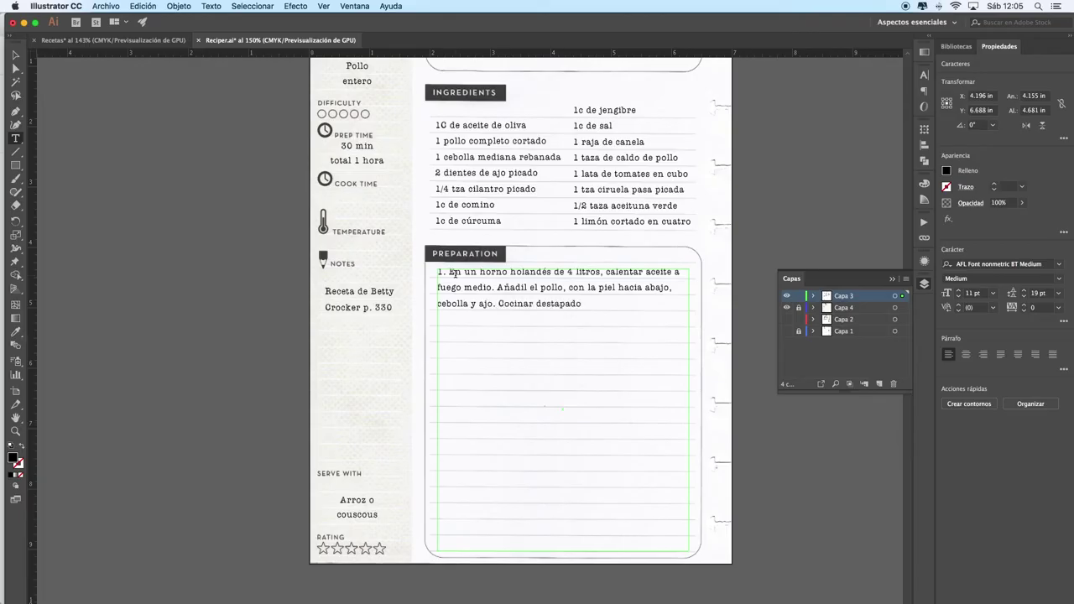
# Type the remaining Spanish preparation steps, including 30 min cook time, 80 °C and serving note
pyautogui.write('pollo ocasionalmente hasta que quede un poco ')
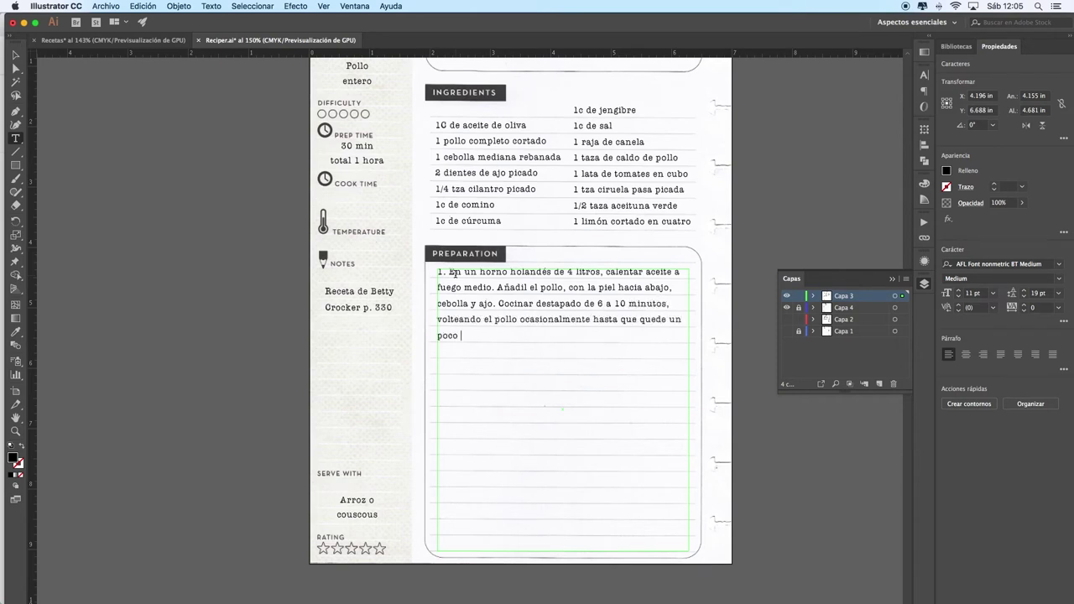
pyautogui.write('-alto')
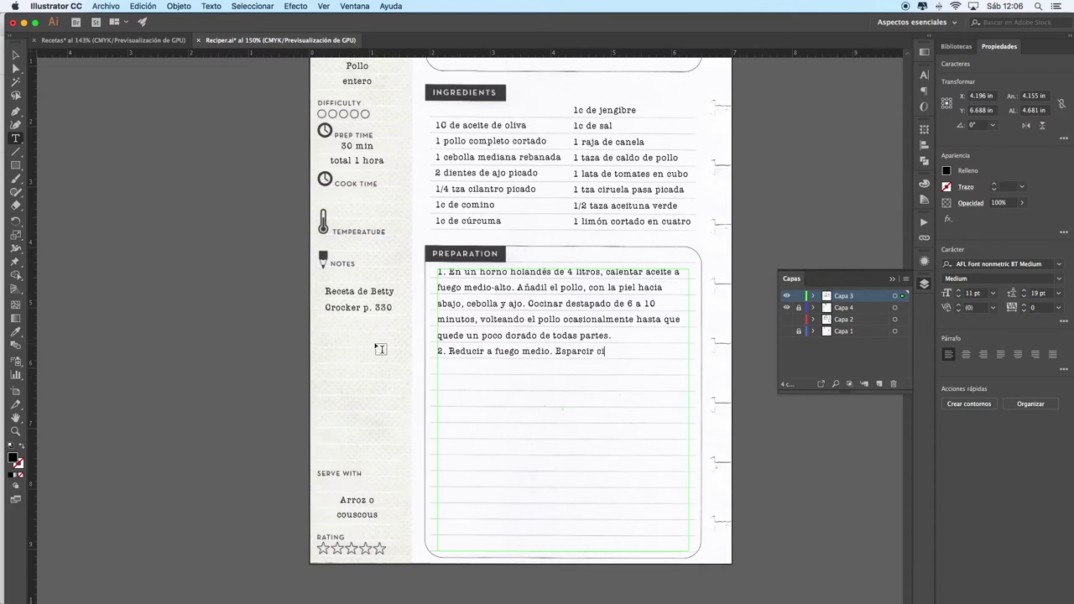
pyautogui.write(',comino, jengibre,')
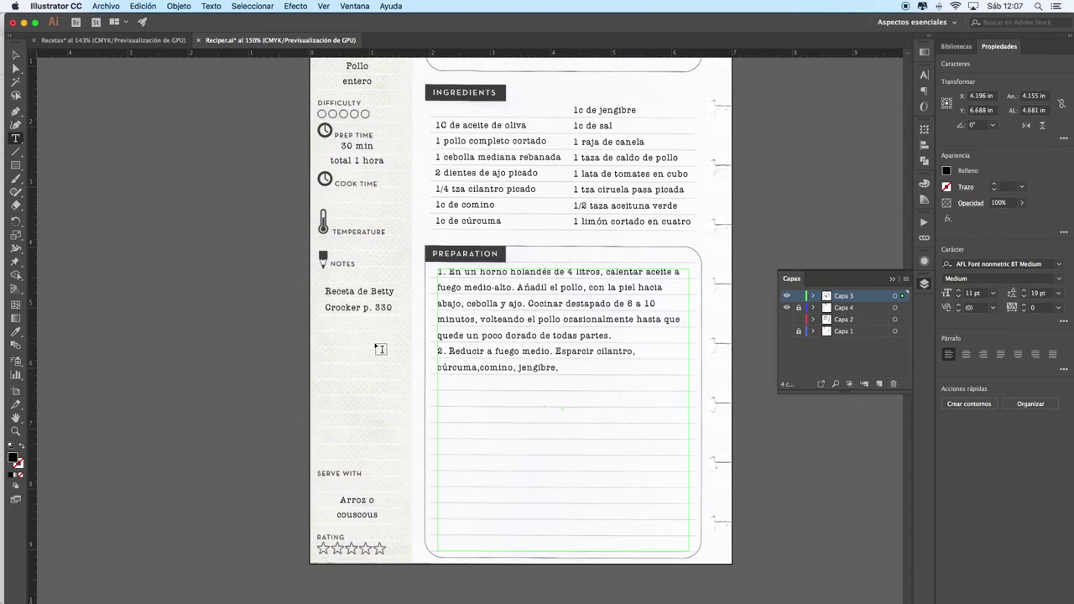
pyautogui.write(' y sal sobre el pollo. Agregar')
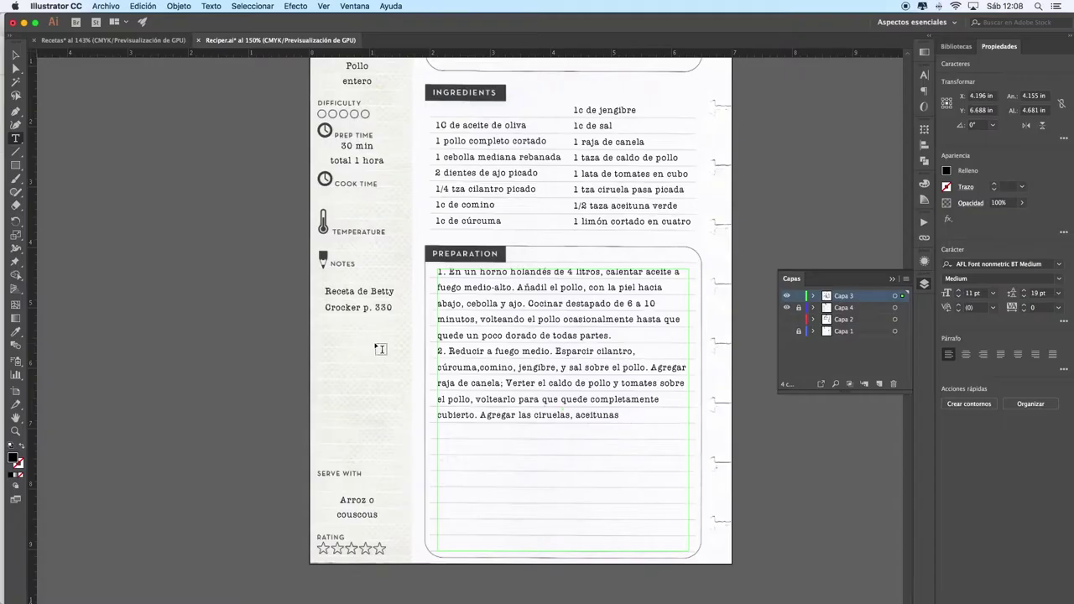
pyautogui.write('a mezcla alrededor del pollo')
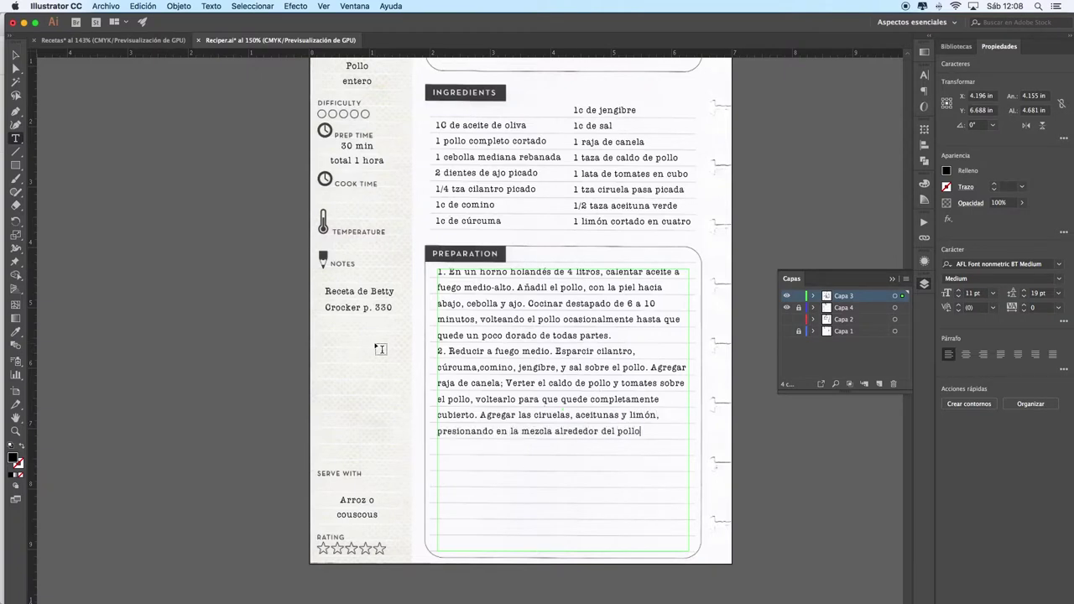
pyautogui.write('. Reducir a fue')
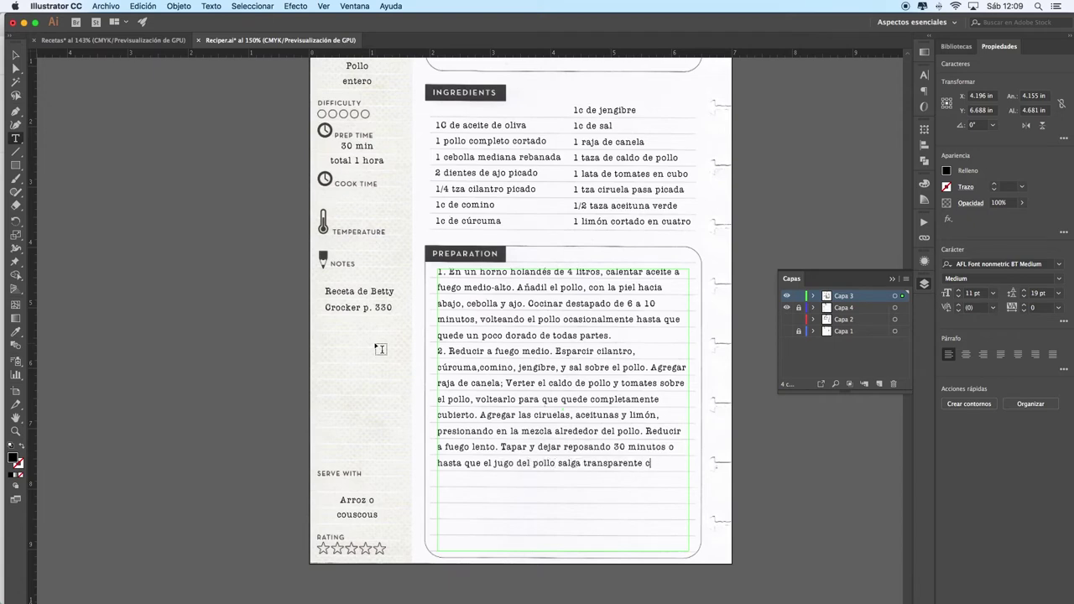
pyautogui.write('parte mas gruesa del mismo hasta el hueso.')
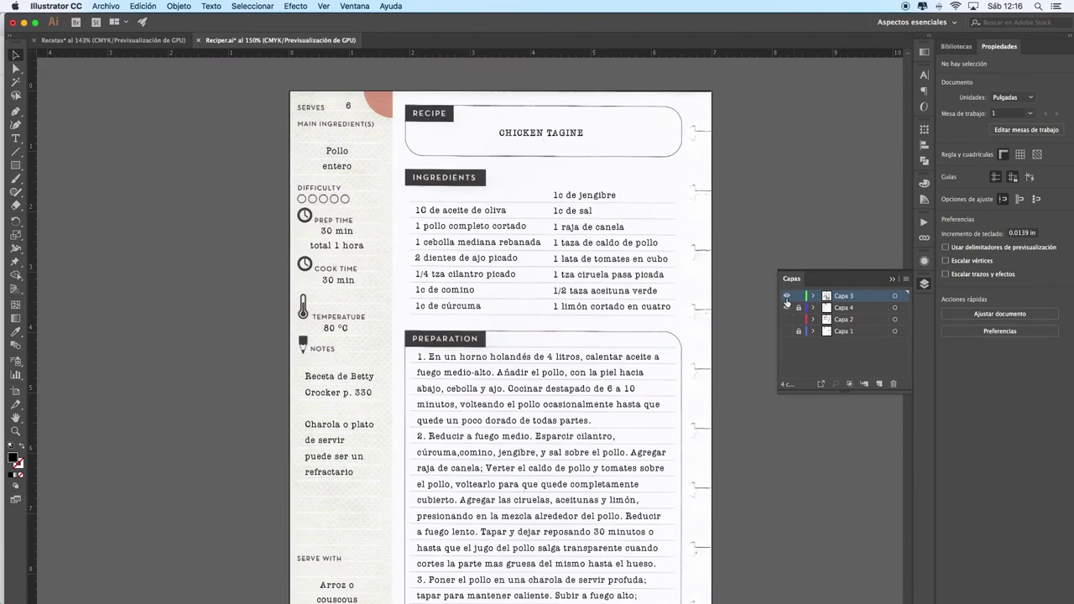
# Hide the recipe-planner background layer and save the artwork as Tagine in Adobe PDF format
pyautogui.click(786, 307)
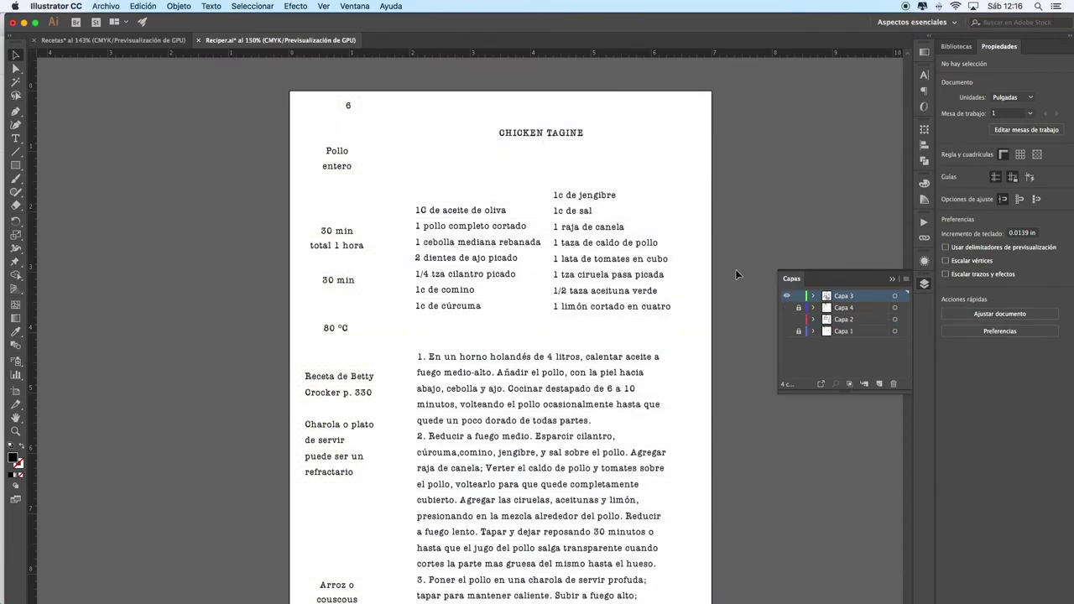
pyautogui.scroll(-2, 737, 274)
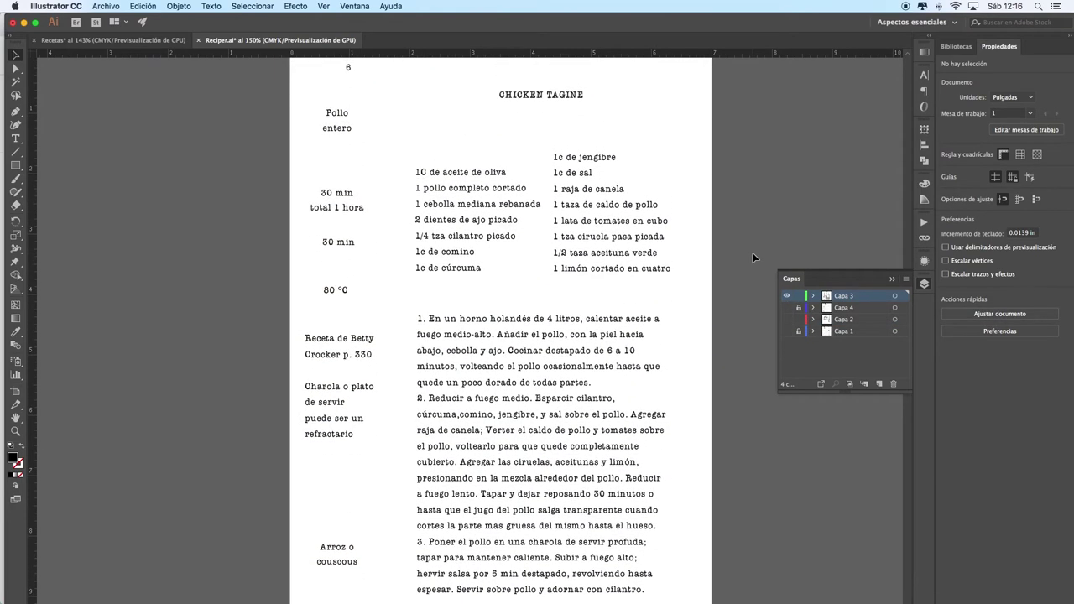
pyautogui.press('super+shift+s')
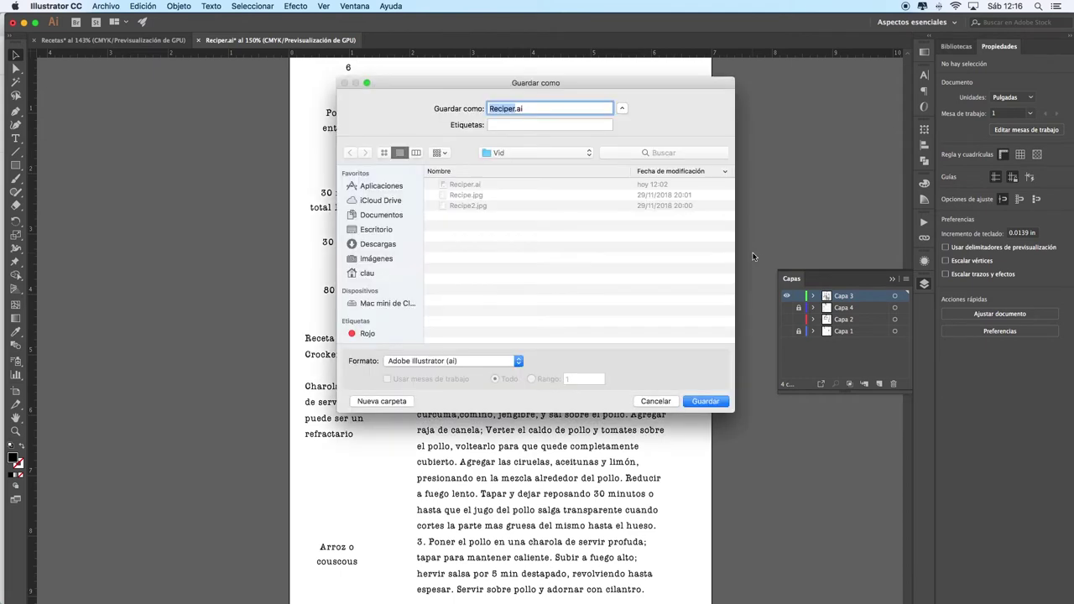
pyautogui.click(472, 361)
pyautogui.click(472, 395)
pyautogui.write('Tagine.pdf')
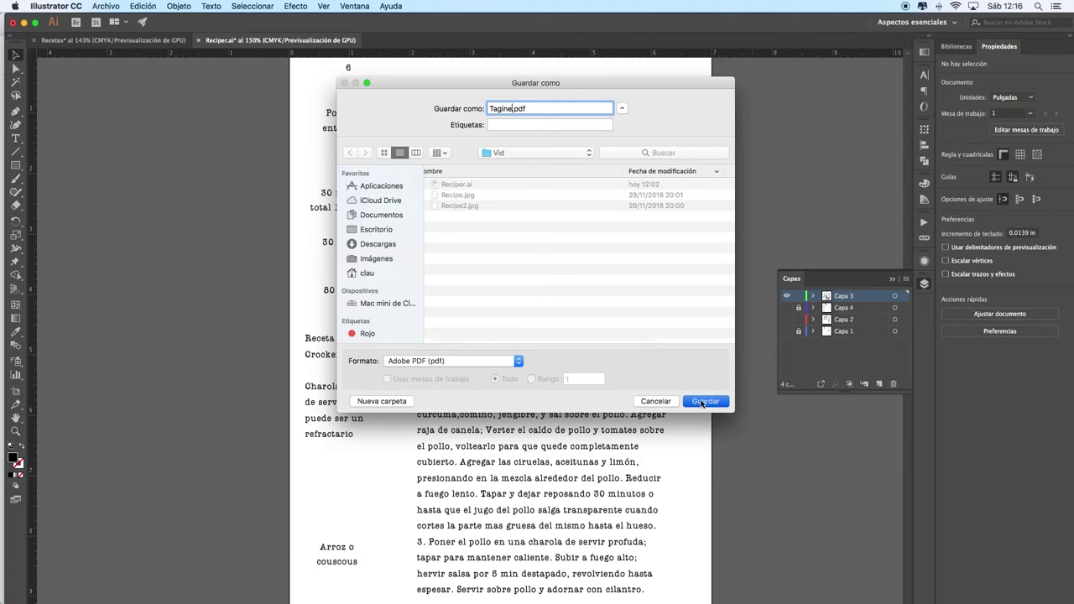
pyautogui.press('Return')
# Save Tagine.pdf without Illustrator editing capabilities or page thumbnails, accepting the warning
pyautogui.click(352, 300)
pyautogui.click(352, 313)
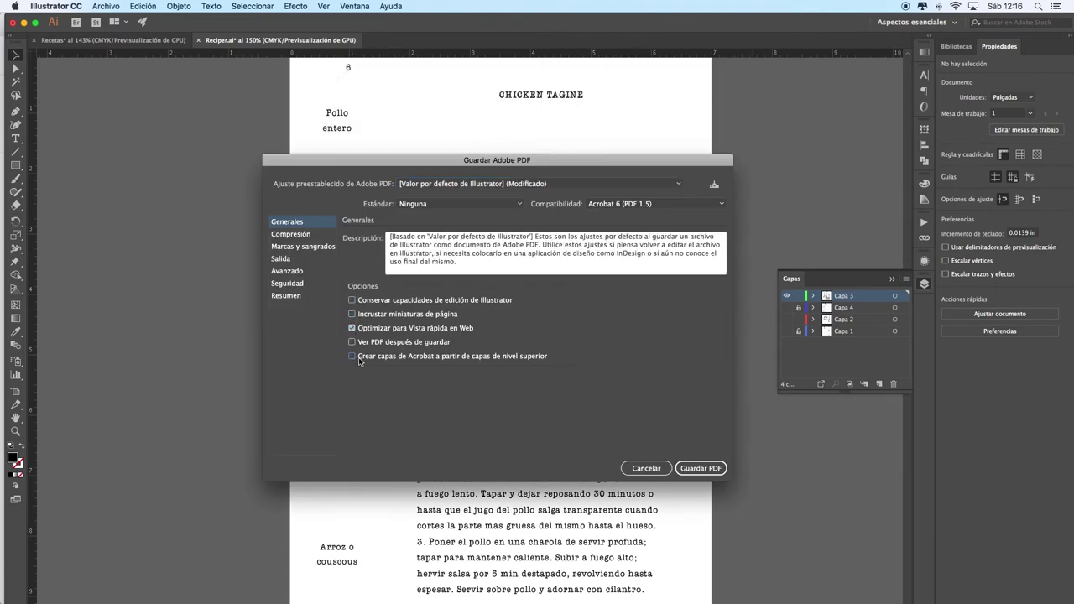
pyautogui.click(715, 469)
pyautogui.click(616, 348)
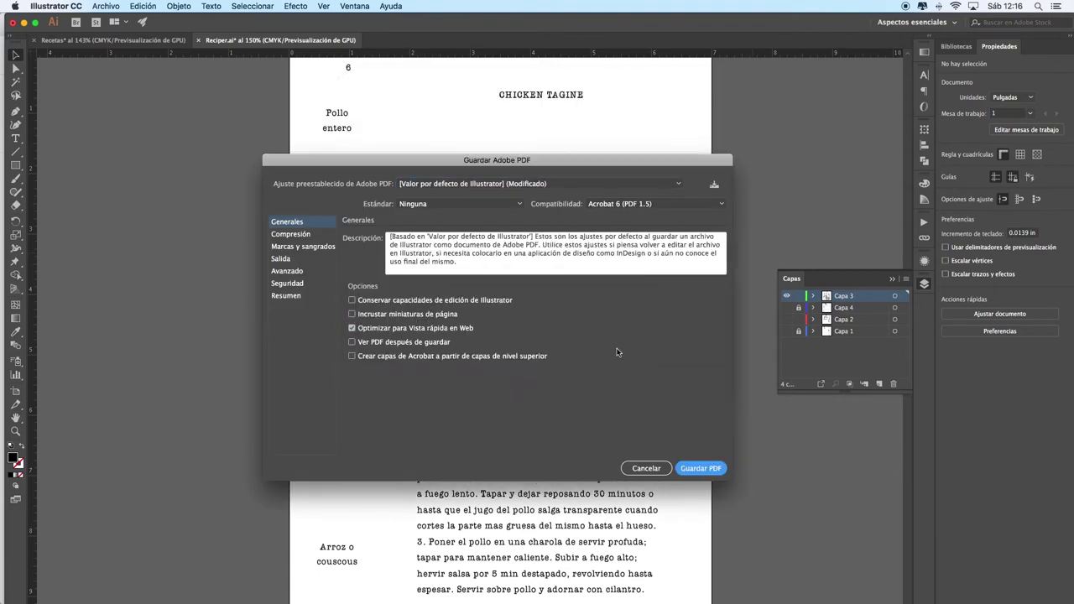
pyautogui.click(706, 468)
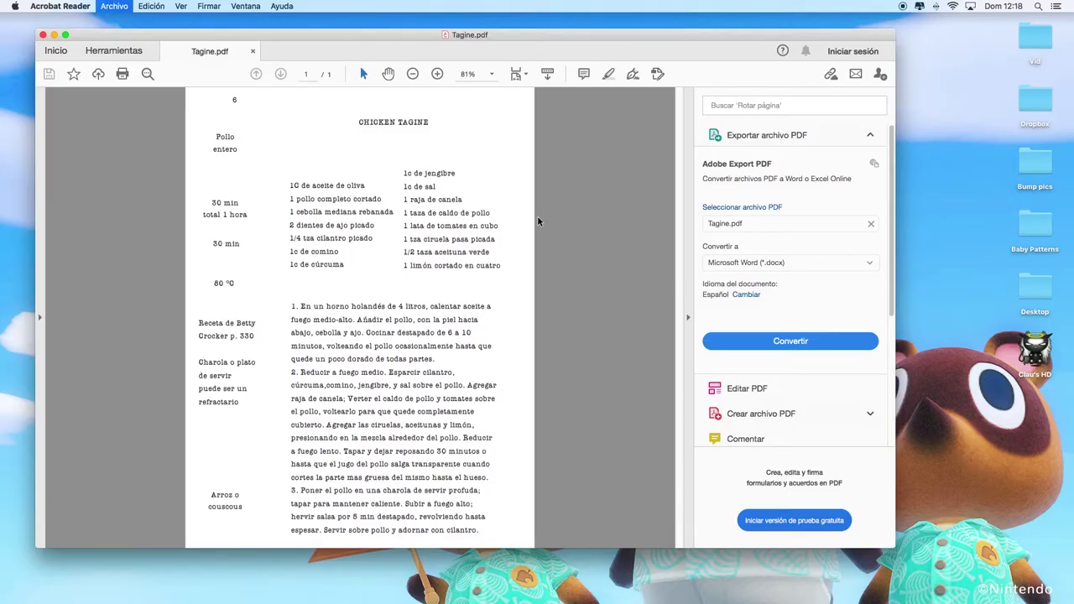
pyautogui.press('super+p')
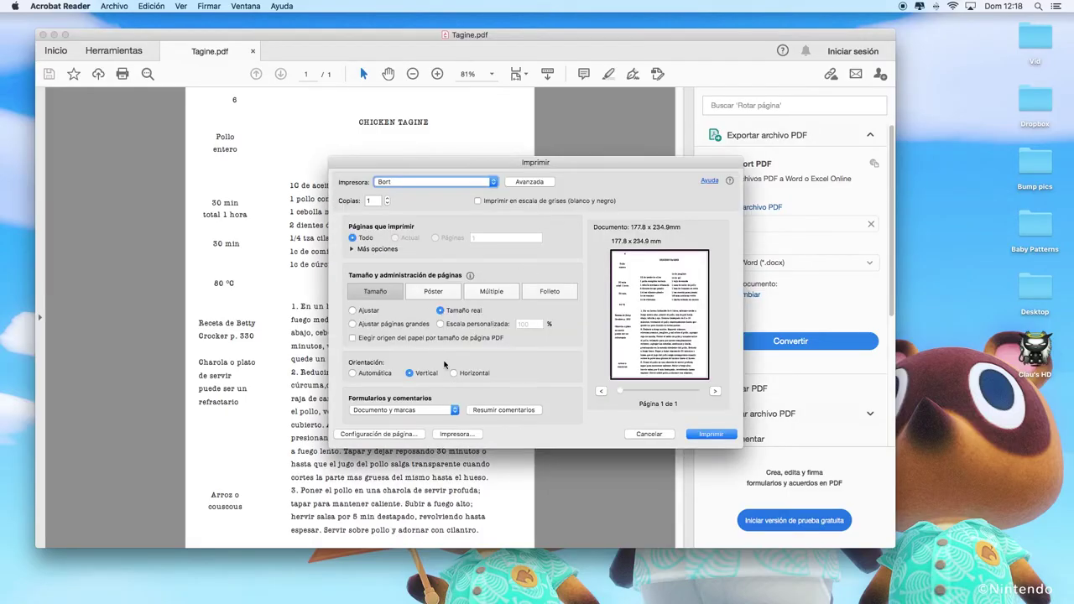
# In page setup's custom paper sizes, delete the old HPRecetas size
pyautogui.click(402, 431)
pyautogui.click(556, 335)
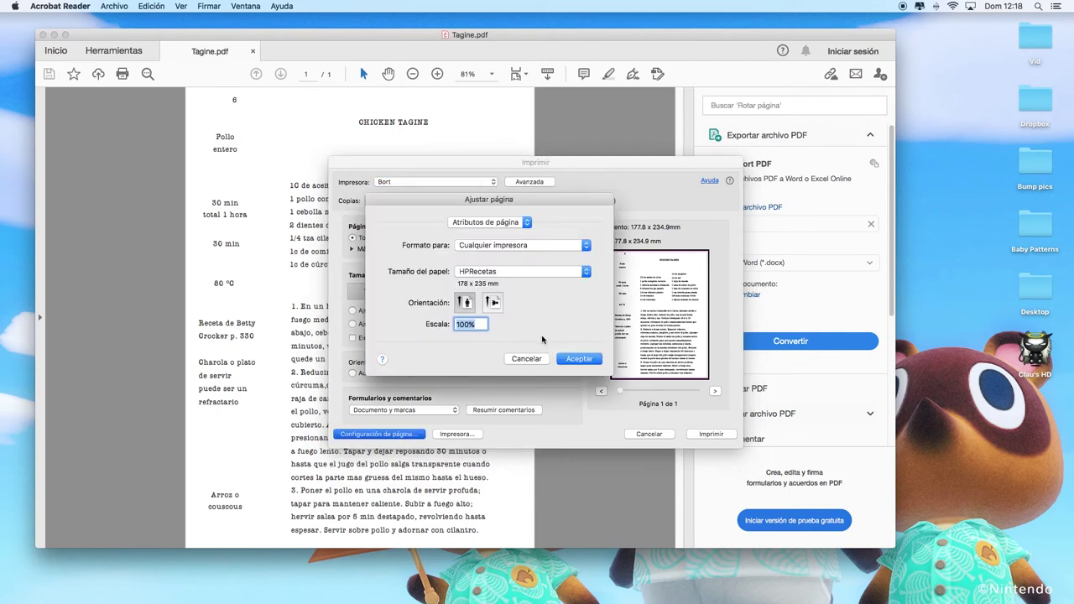
pyautogui.click(550, 272)
pyautogui.click(550, 291)
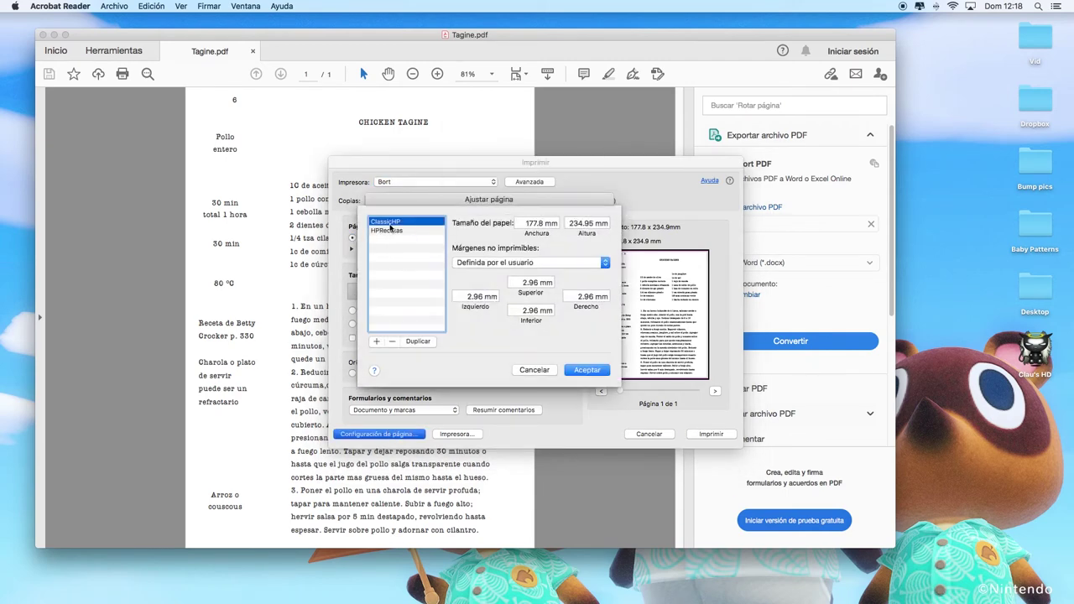
pyautogui.click(394, 232)
pyautogui.click(391, 341)
# Add a Recetas custom paper size of 177.8 × 234.9 mm and apply it
pyautogui.click(376, 341)
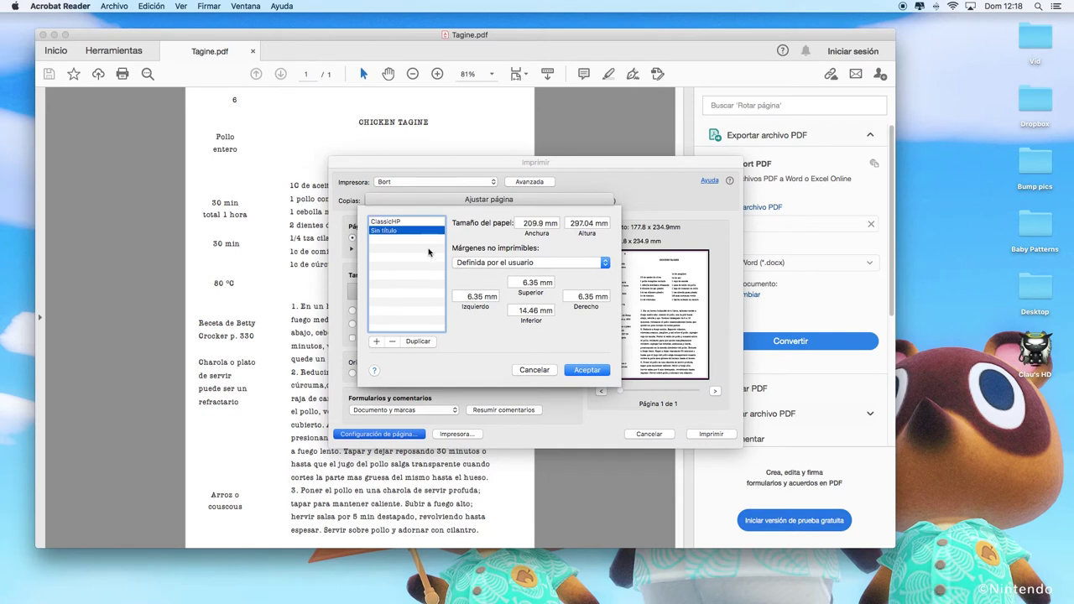
pyautogui.doubleClick(389, 232)
pyautogui.write('Recetas')
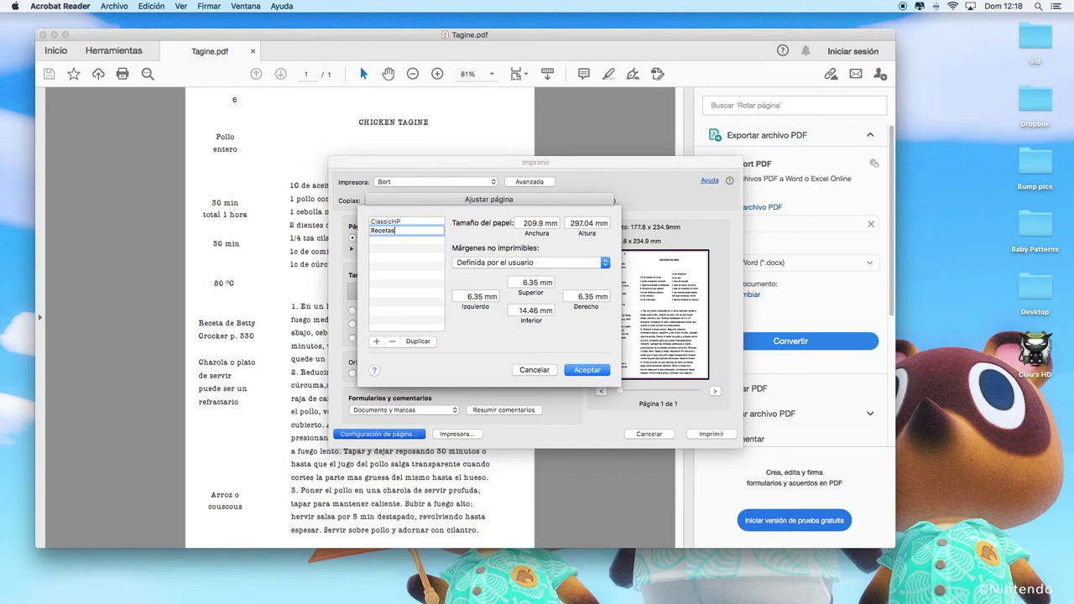
pyautogui.click(531, 220)
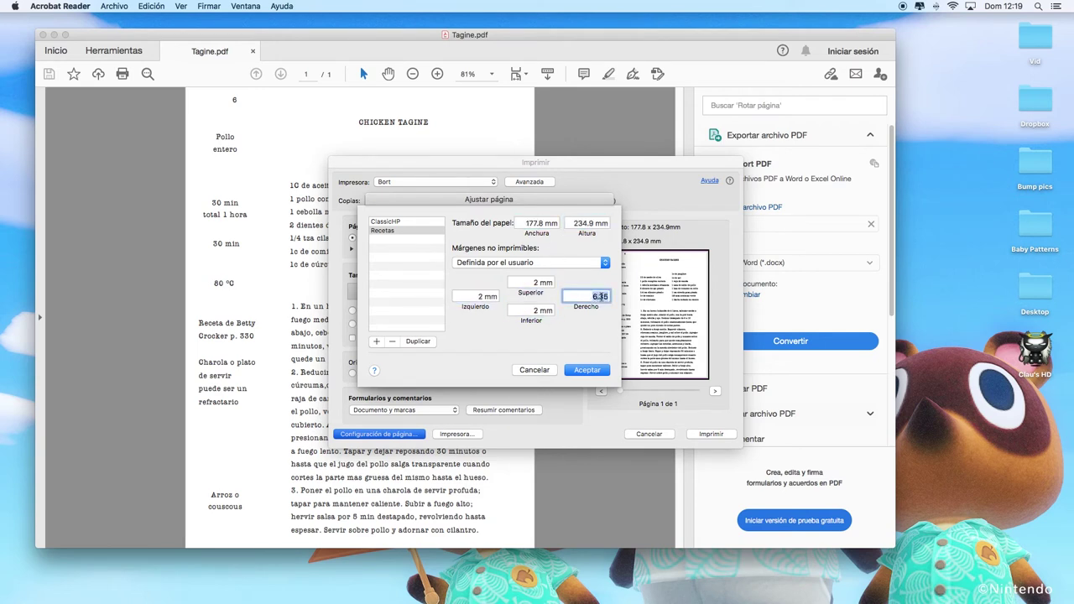
pyautogui.click(587, 369)
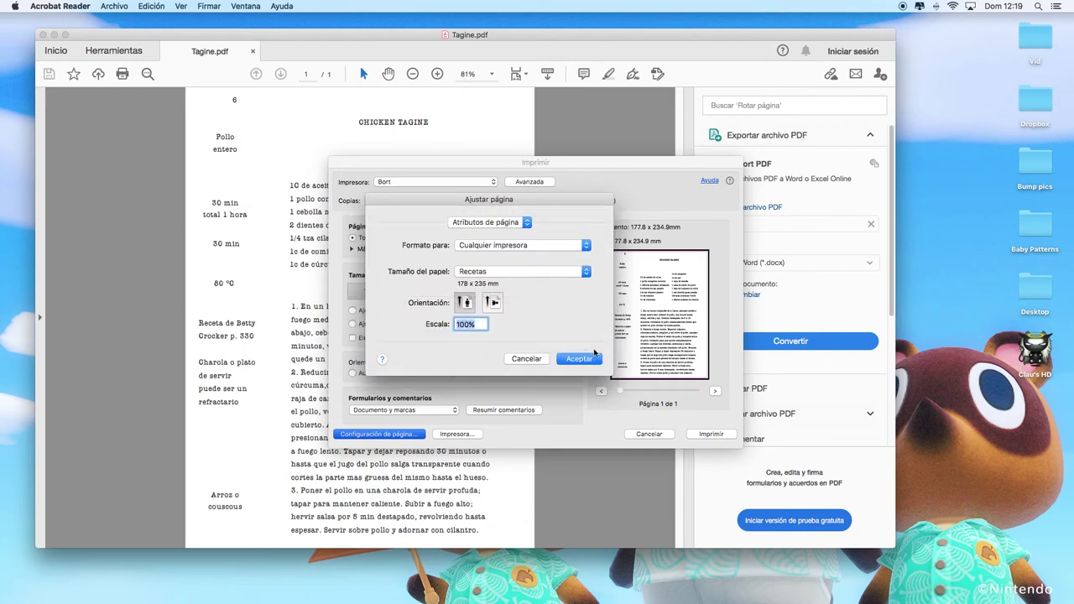
pyautogui.click(594, 357)
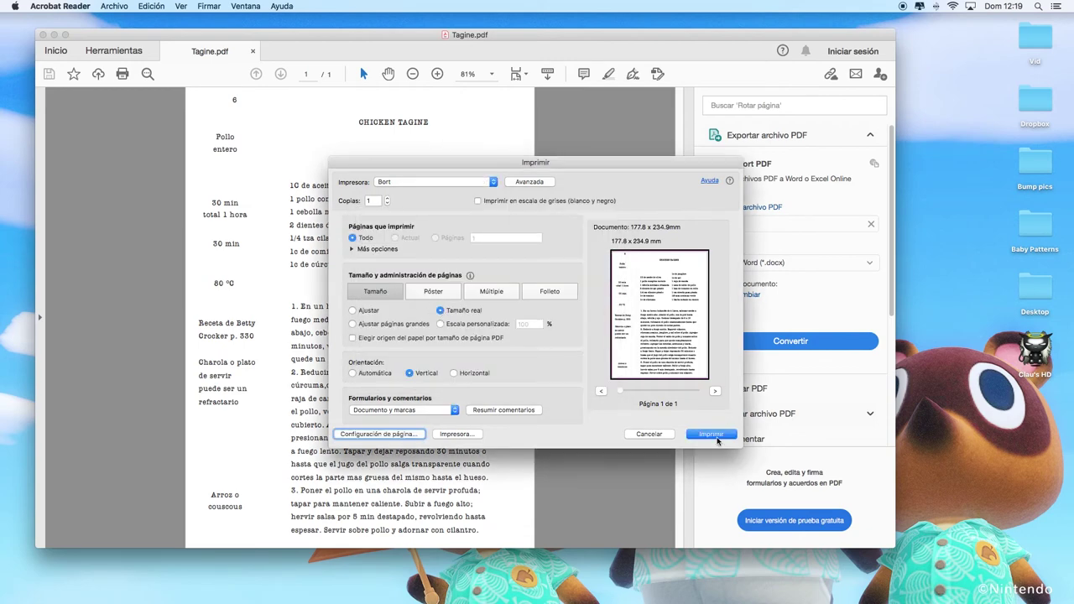